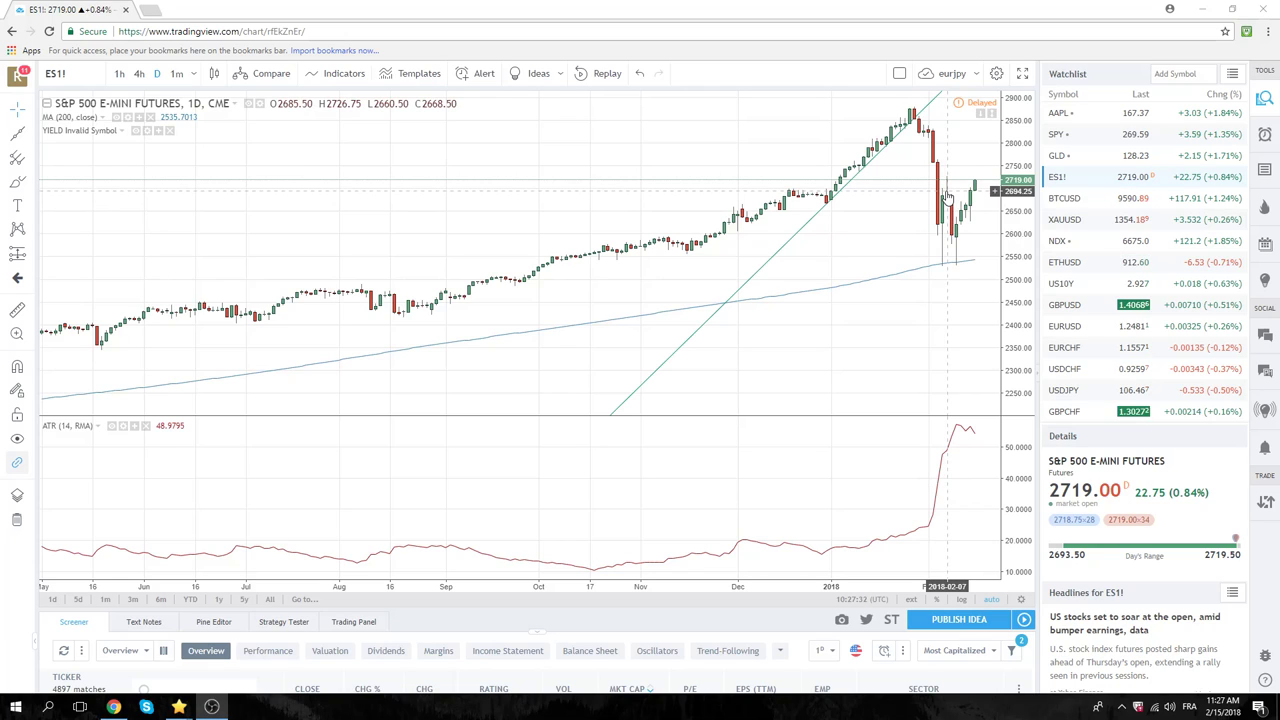
Open EURUSD from the watchlist on the 1-hour timeframe
{"action": "left_click", "coordinate": [1070, 330]}
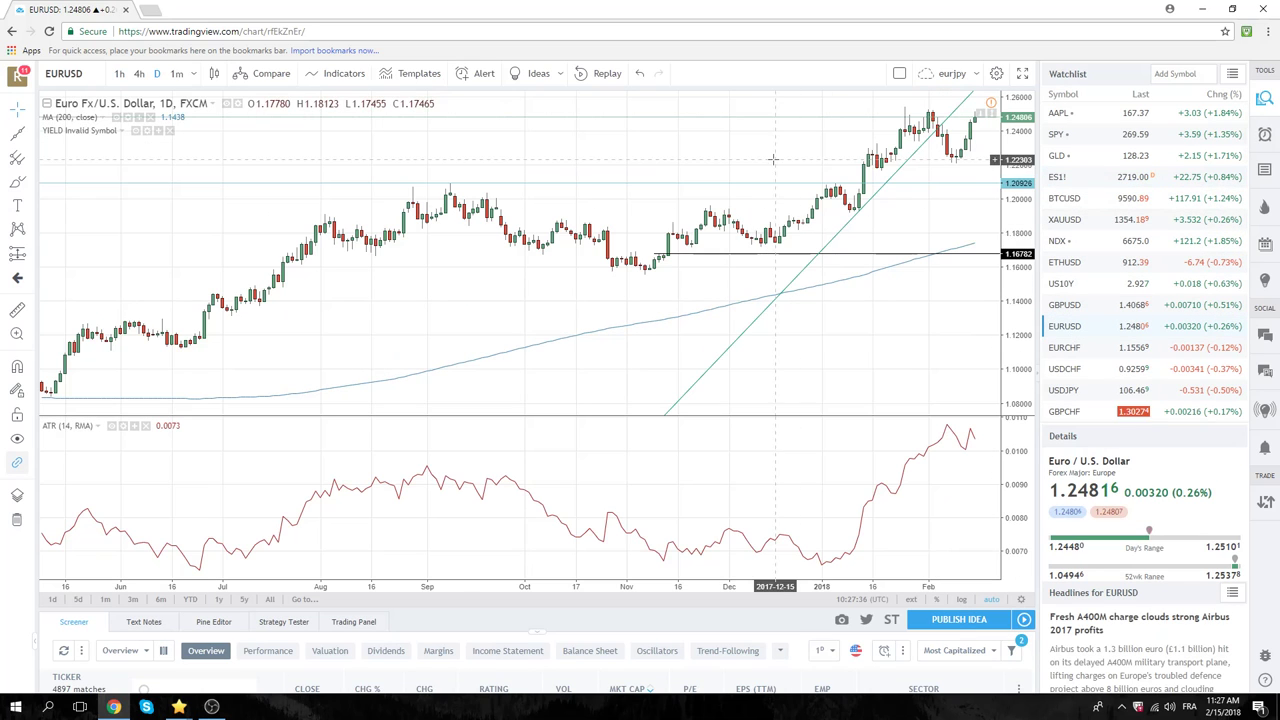
{"action": "left_click", "coordinate": [119, 73]}
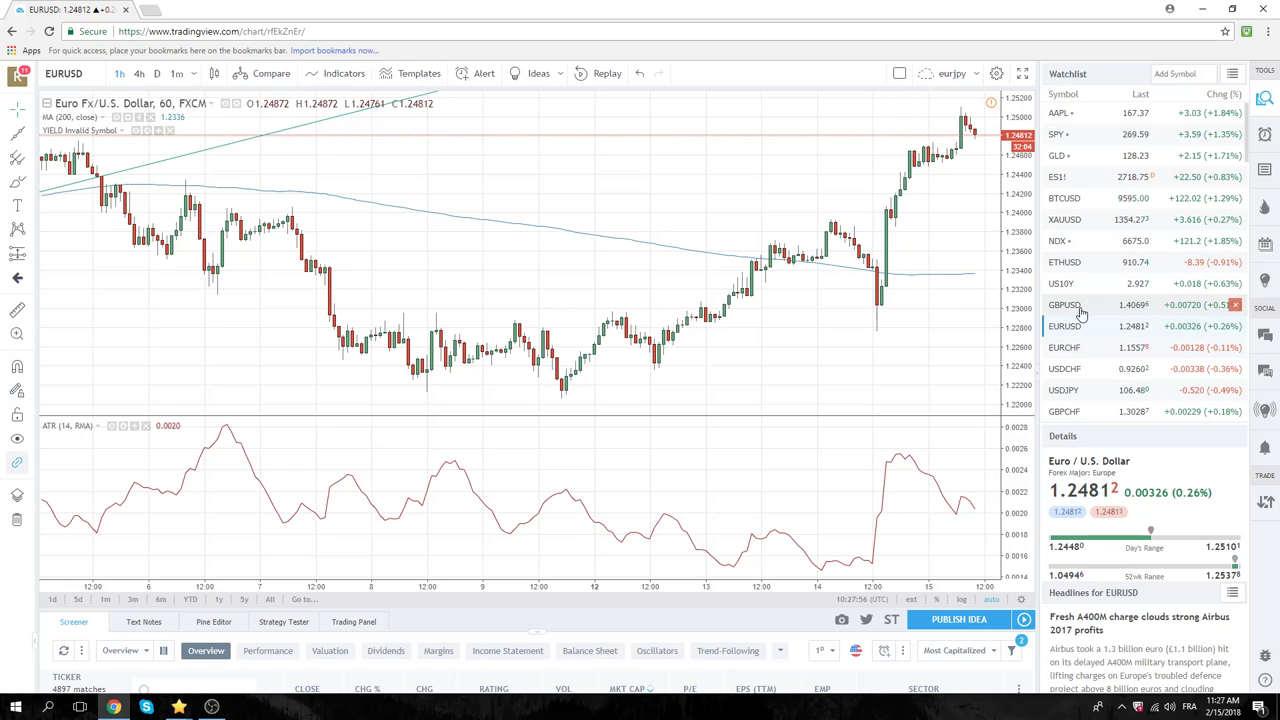
Switch the hourly chart from EURUSD to GBPUSD via the watchlist
{"action": "left_click", "coordinate": [1080, 306]}
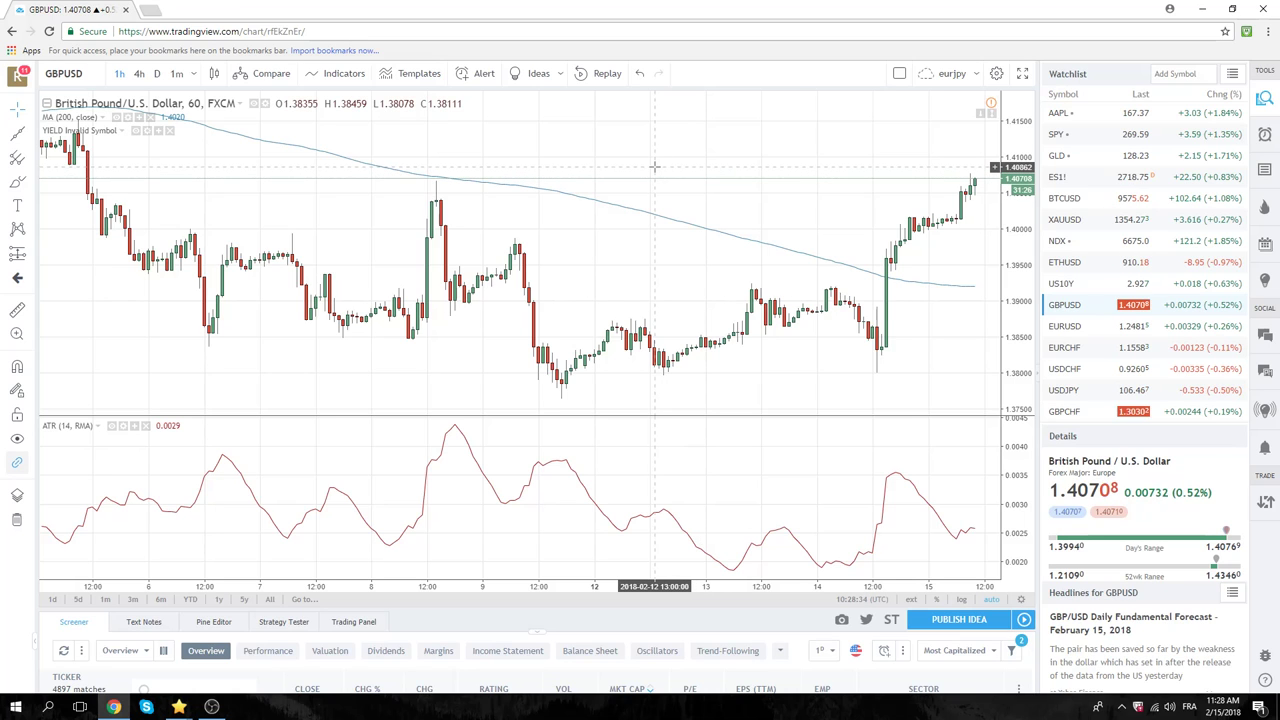
Zoom the GBPUSD hourly chart out to span late January through February 15
{"action": "scroll", "coordinate": [654, 167], "scroll_direction": "down", "scroll_amount": 2}
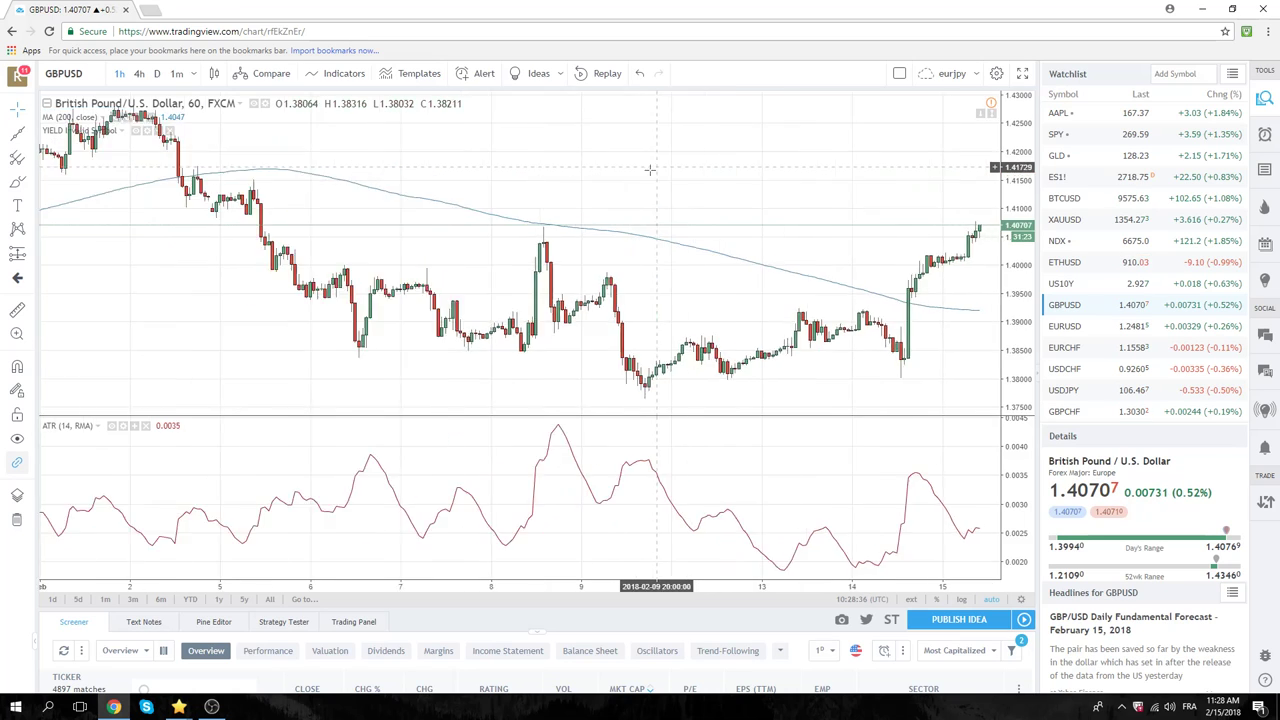
{"action": "scroll", "coordinate": [649, 171], "scroll_direction": "down", "scroll_amount": 2}
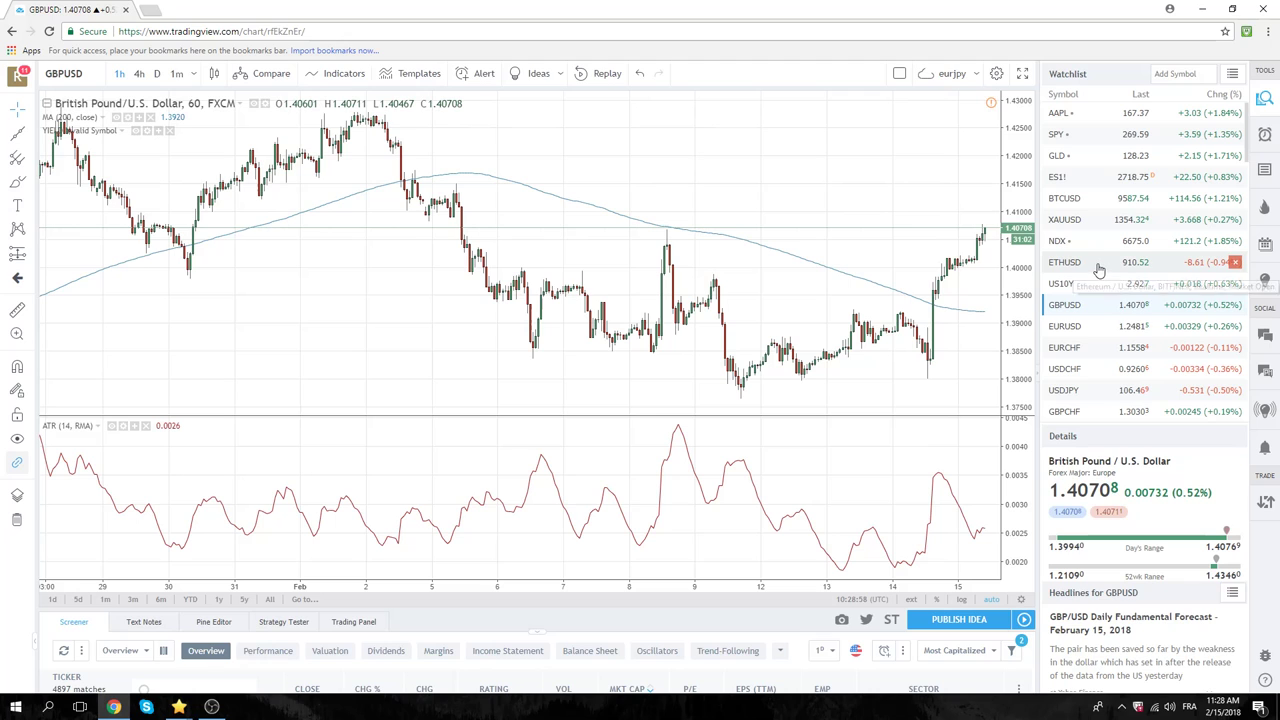
{"action": "scroll", "coordinate": [1097, 270], "scroll_direction": "down", "scroll_amount": 1}
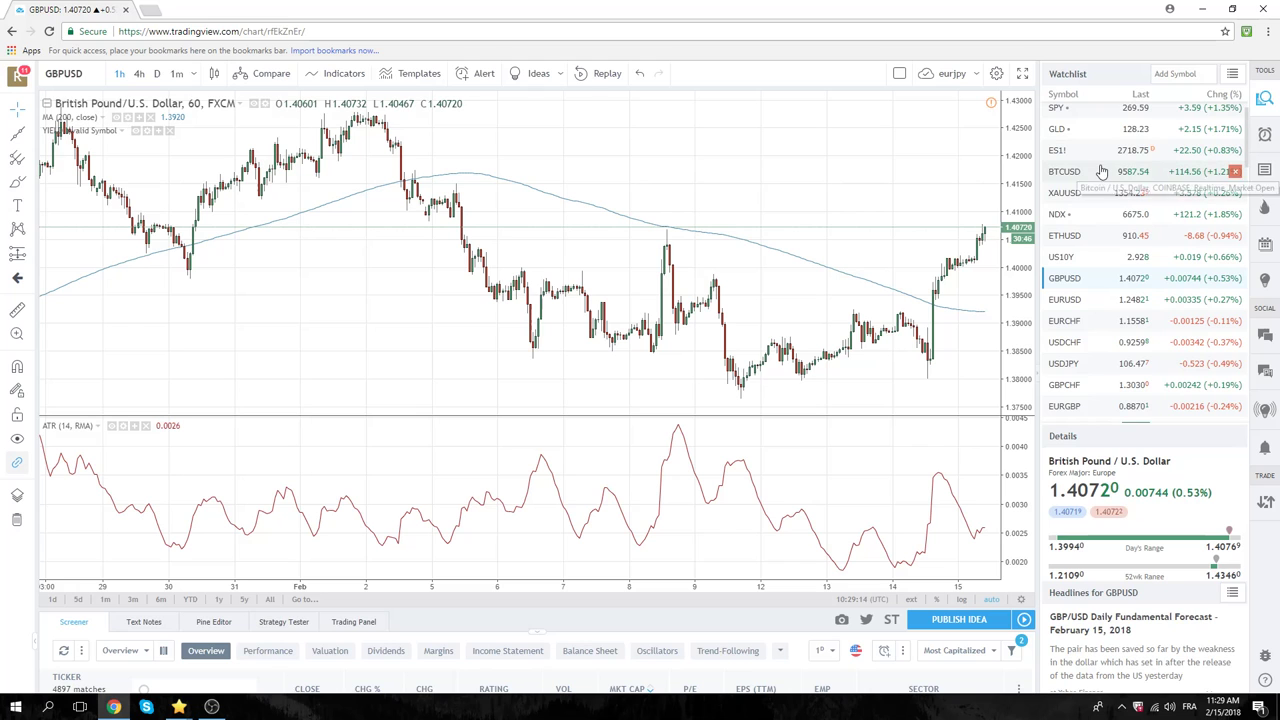
Open BTCUSD from the watchlist and zoom out to about three weeks
{"action": "left_click", "coordinate": [1063, 171]}
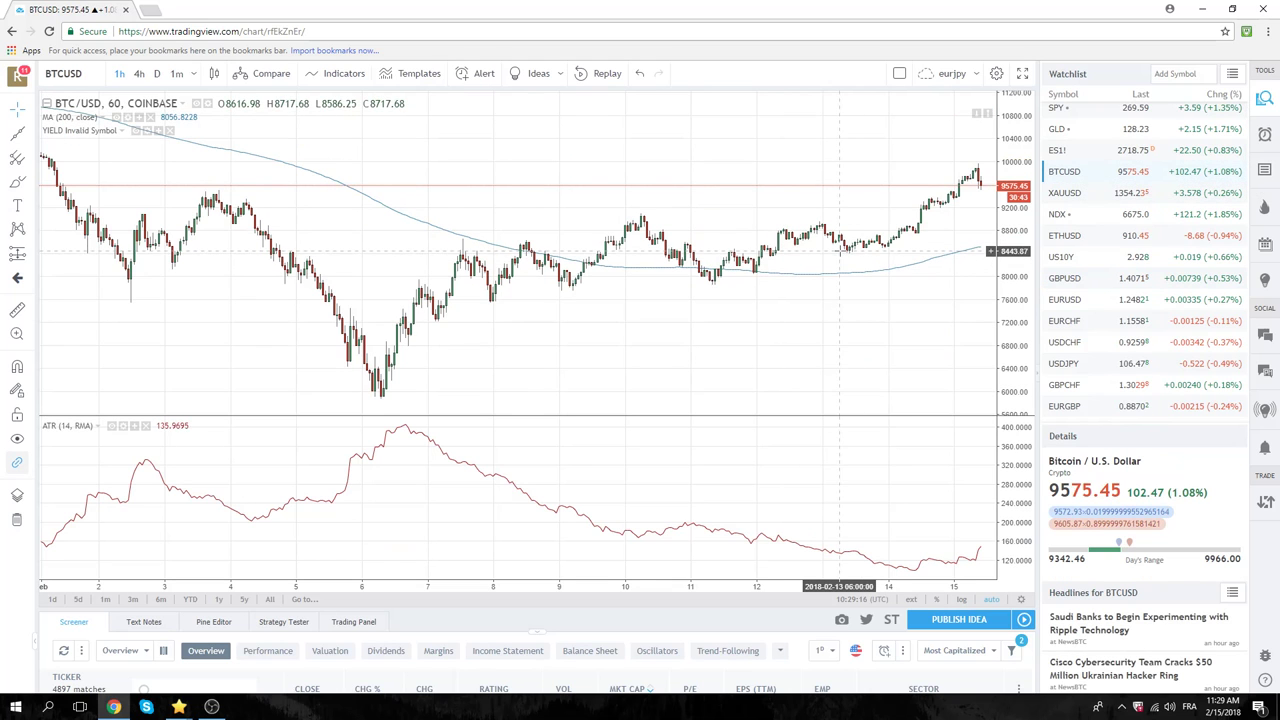
{"action": "scroll", "coordinate": [822, 280], "scroll_direction": "down", "scroll_amount": 5}
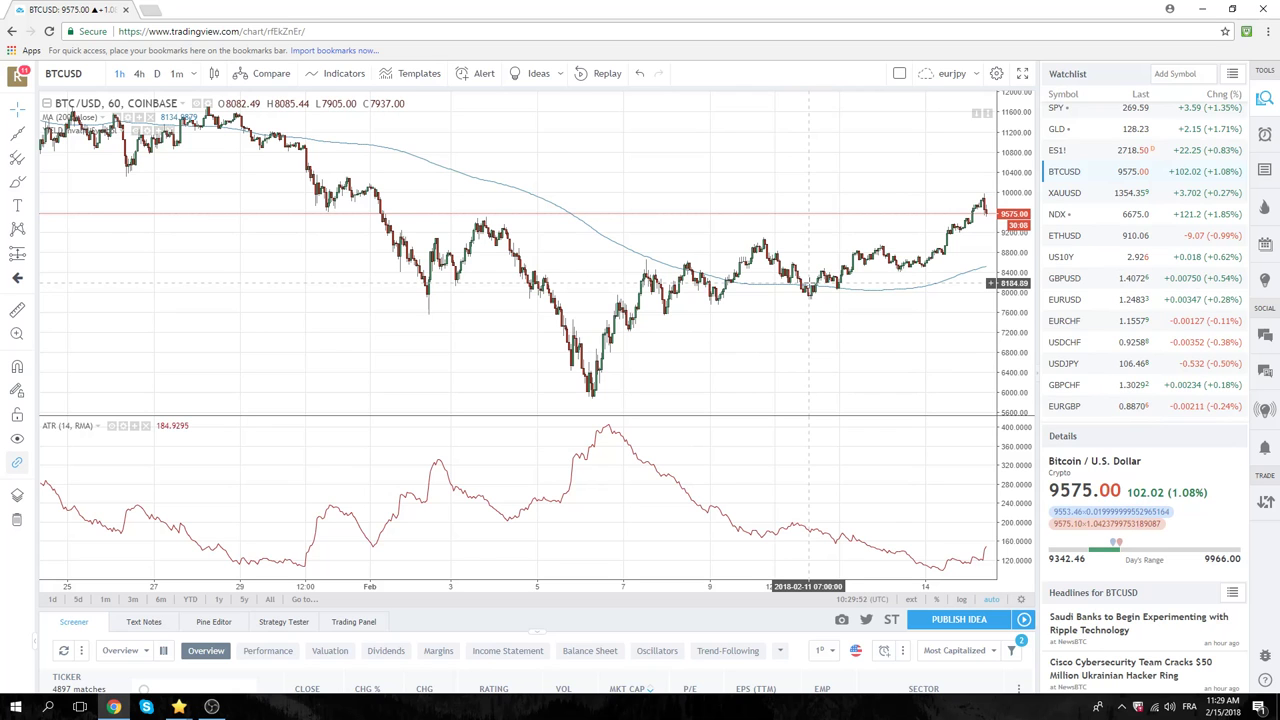
Adjust the BTCUSD hourly zoom to cover late January through February 15
{"action": "scroll", "coordinate": [641, 300], "scroll_direction": "up", "scroll_amount": 3}
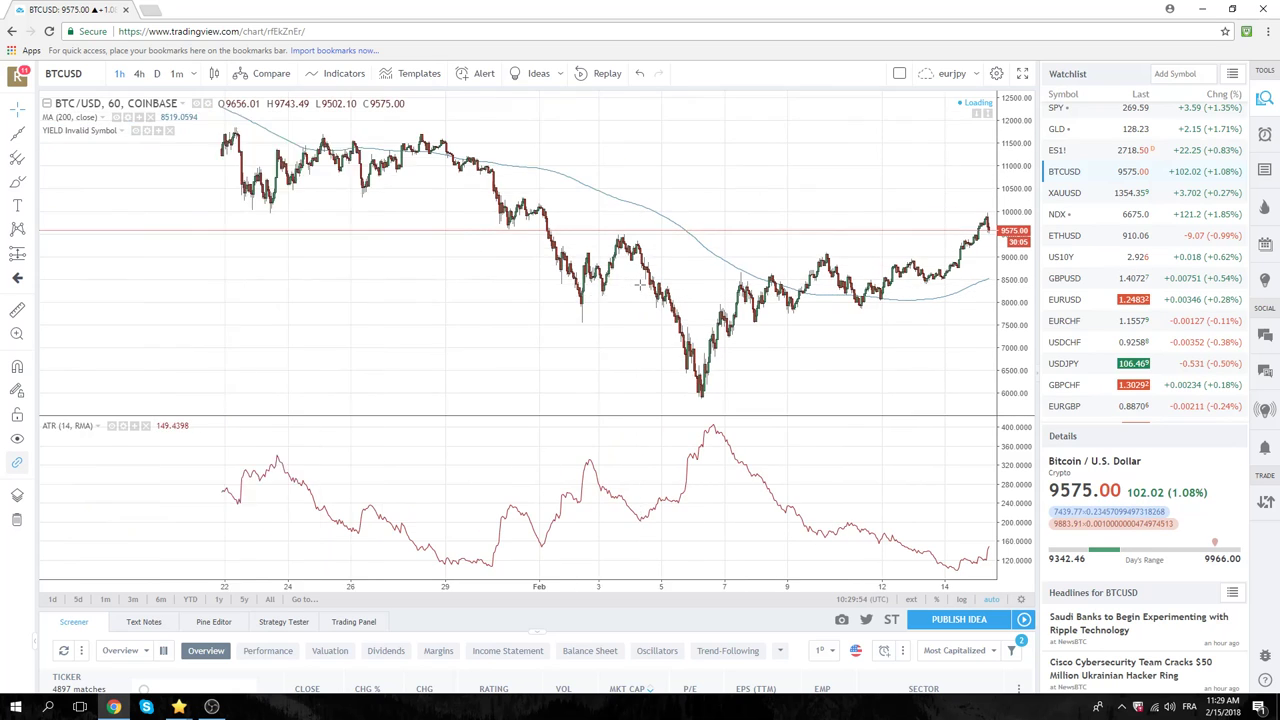
{"action": "scroll", "coordinate": [640, 285], "scroll_direction": "down", "scroll_amount": 2}
{"action": "scroll", "coordinate": [640, 285], "scroll_direction": "down", "scroll_amount": 2}
{"action": "scroll", "coordinate": [640, 285], "scroll_direction": "down", "scroll_amount": 2}
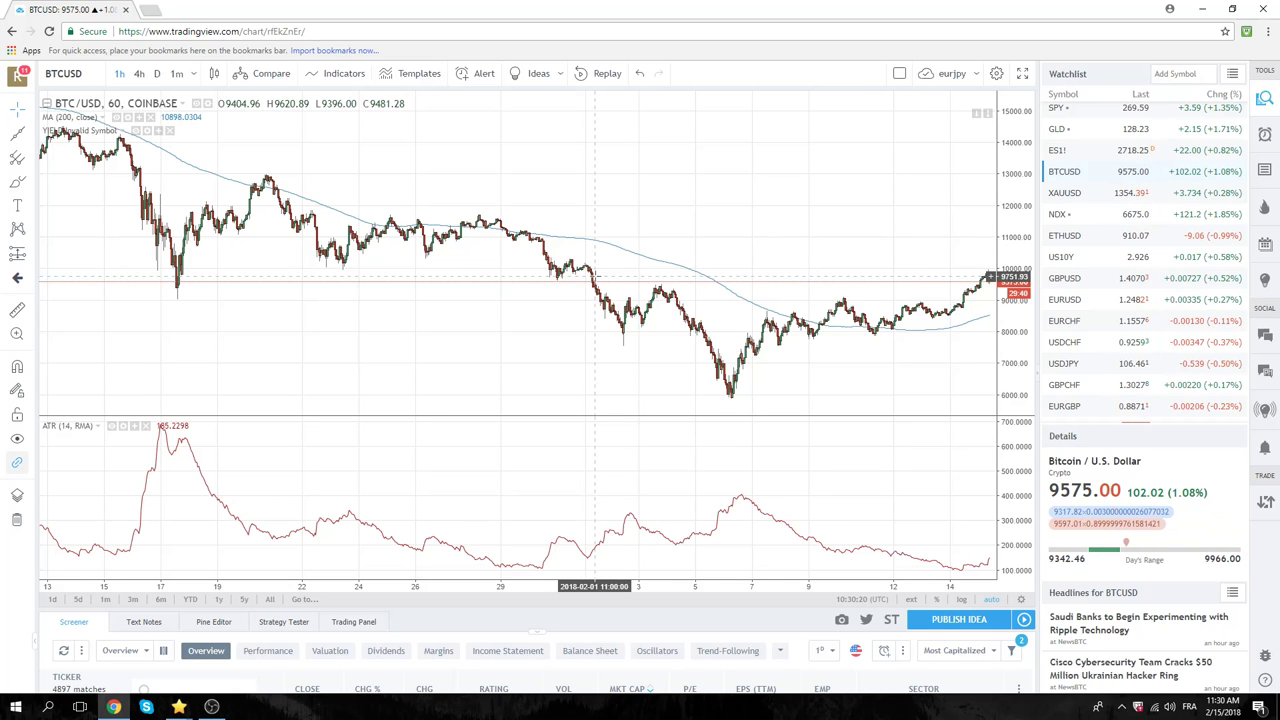
{"action": "scroll", "coordinate": [596, 273], "scroll_direction": "up", "scroll_amount": 3}
{"action": "scroll", "coordinate": [596, 273], "scroll_direction": "up", "scroll_amount": 1}
{"action": "scroll", "coordinate": [596, 273], "scroll_direction": "up", "scroll_amount": 1}
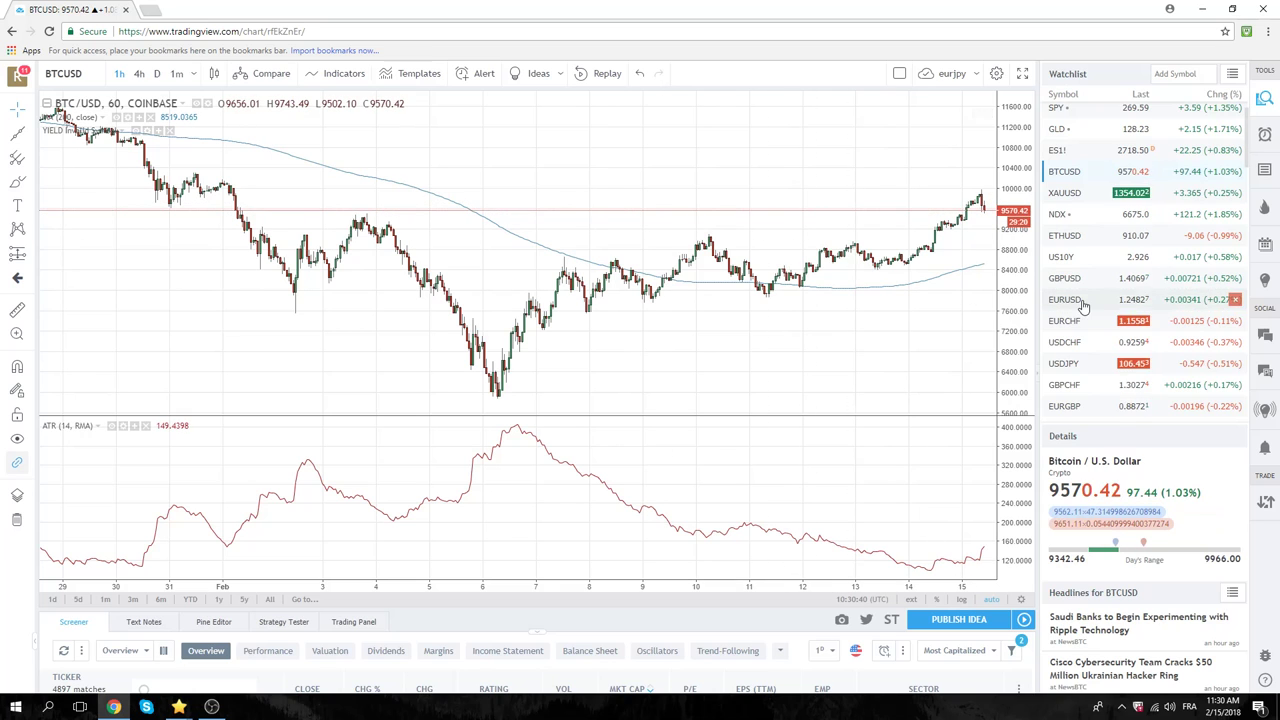
Find USDJPY further down the watchlist and chart it hourly
{"action": "scroll", "coordinate": [1083, 305], "scroll_direction": "down", "scroll_amount": 3}
{"action": "scroll", "coordinate": [1083, 305], "scroll_direction": "down", "scroll_amount": 2}
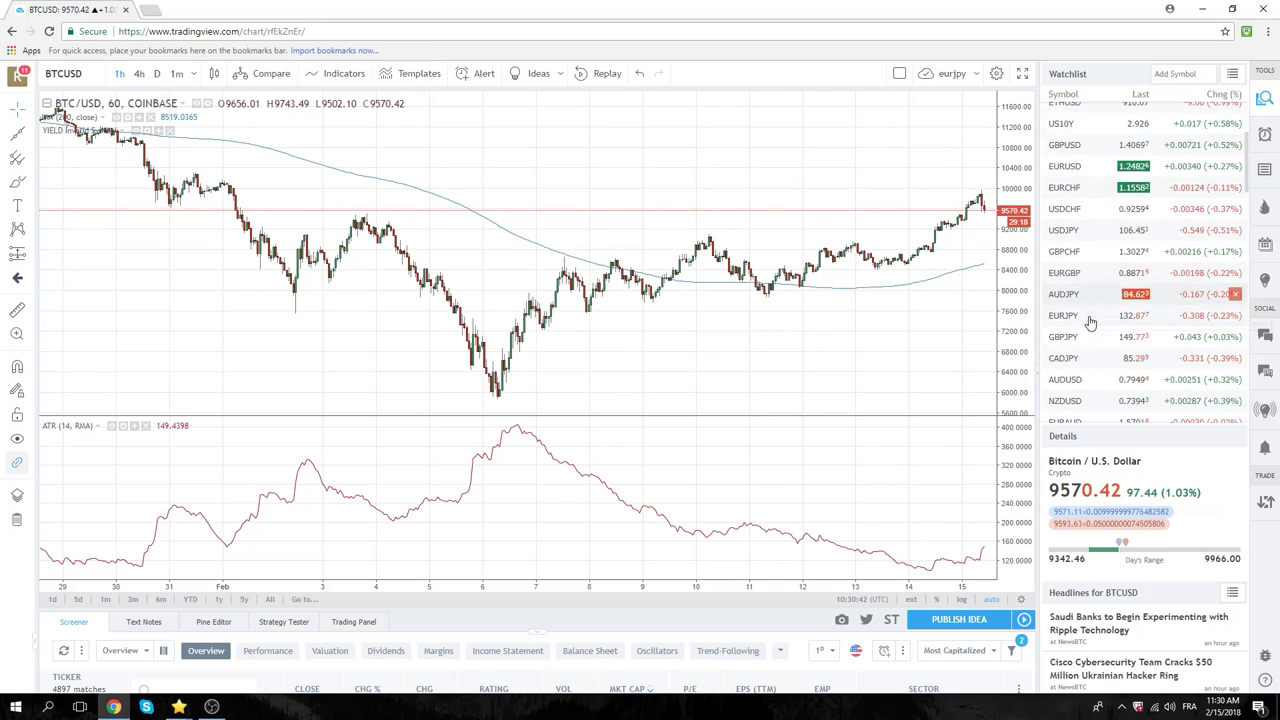
{"action": "scroll", "coordinate": [1087, 305], "scroll_direction": "down", "scroll_amount": 3}
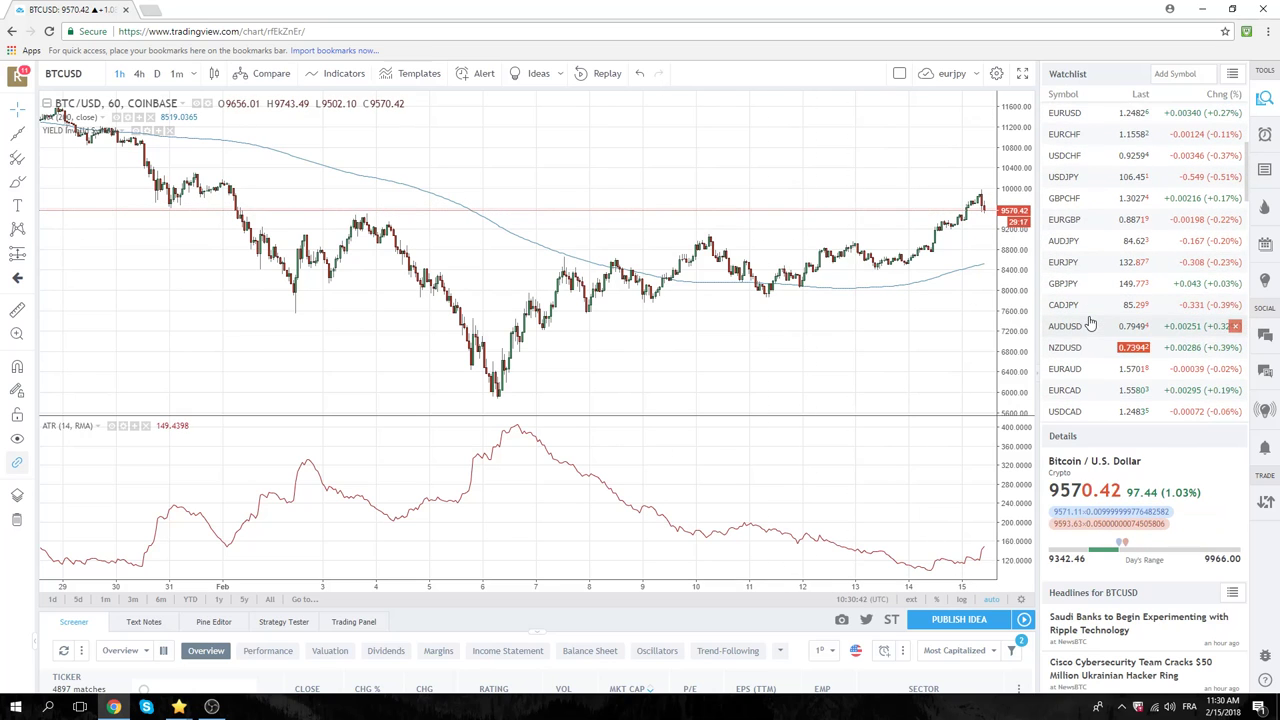
{"action": "left_click", "coordinate": [1066, 177]}
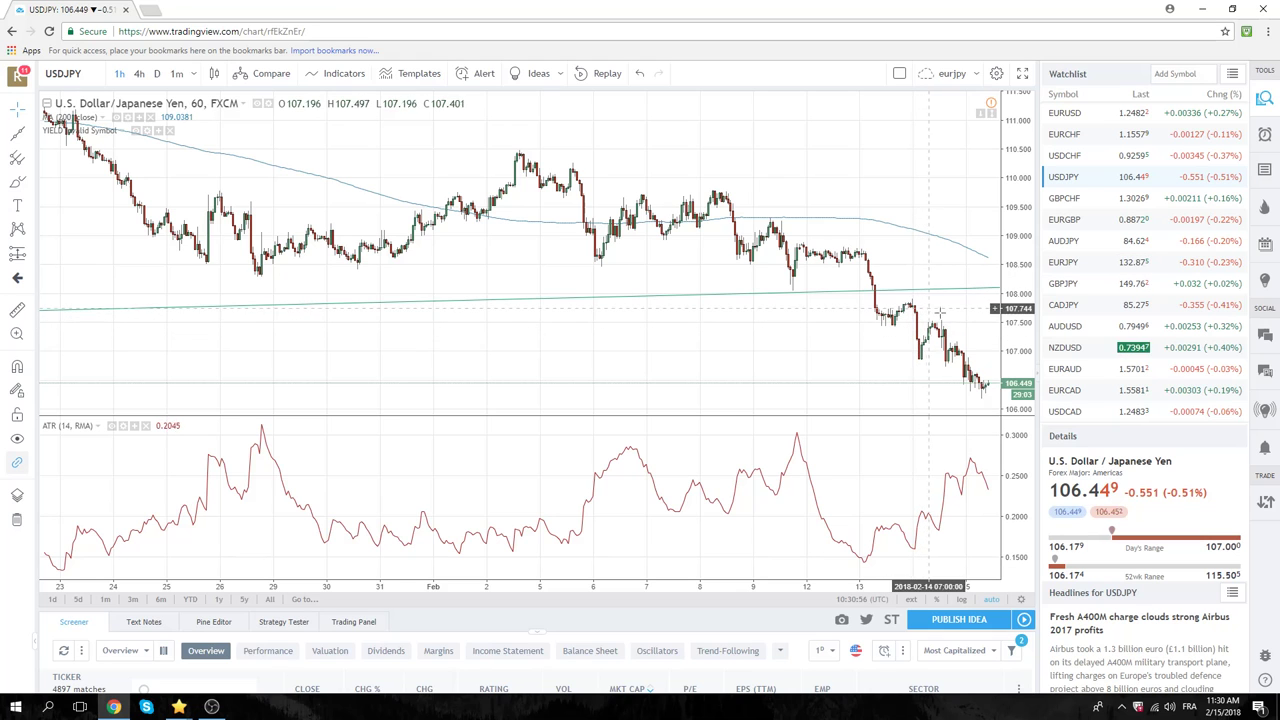
Zoom the USDJPY hourly chart in to roughly February 7–15
{"action": "scroll", "coordinate": [838, 385], "scroll_direction": "up", "scroll_amount": 3}
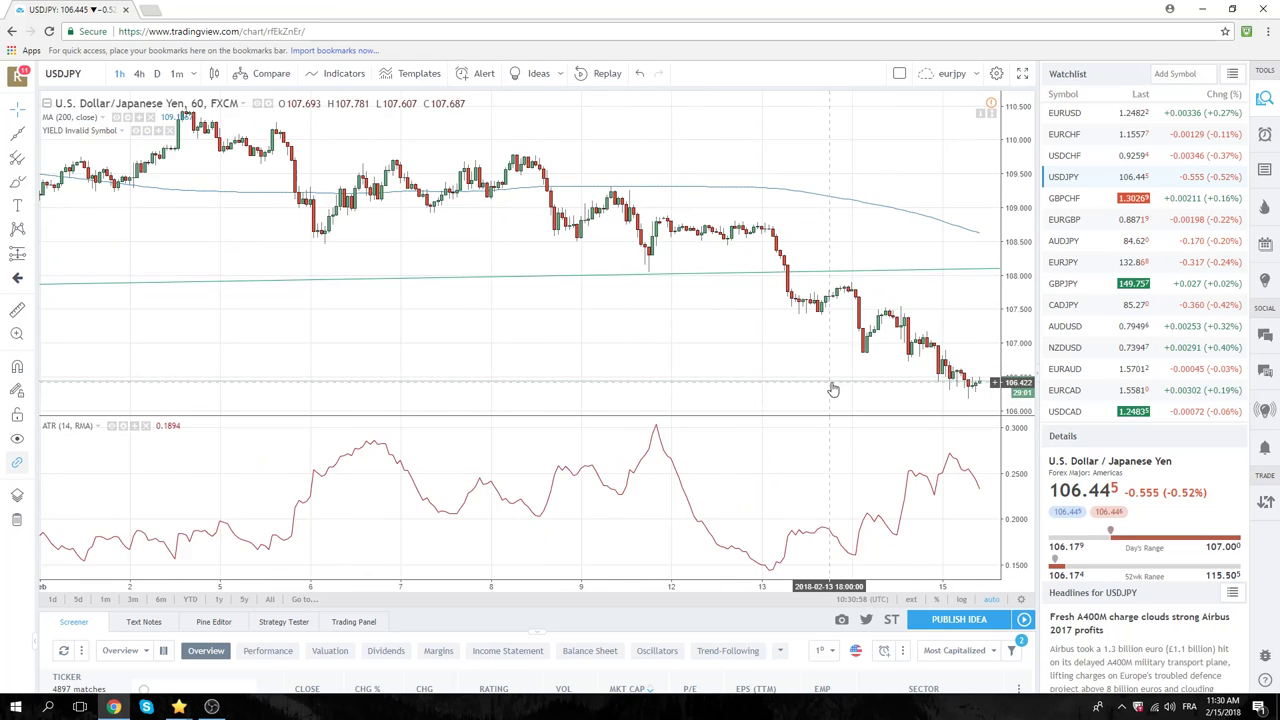
{"action": "scroll", "coordinate": [831, 380], "scroll_direction": "up", "scroll_amount": 2}
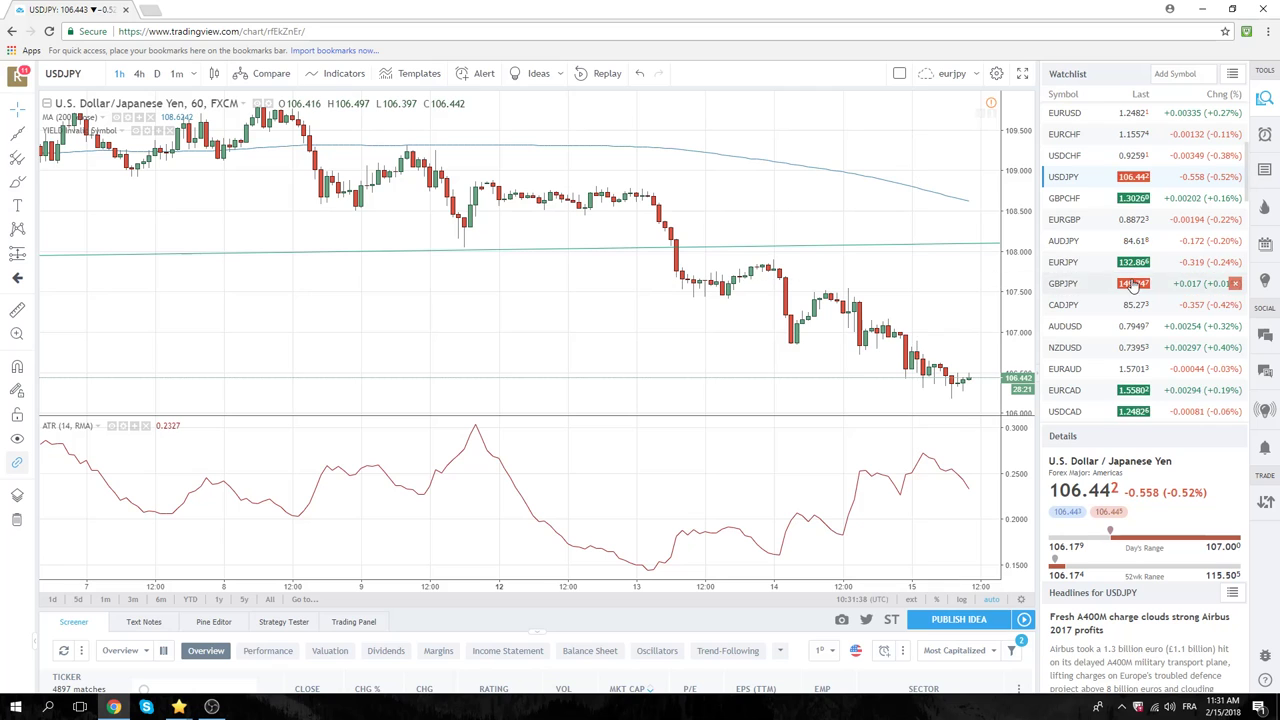
Chart AUDUSD on 4-hour candles, then switch to NZDUSD
{"action": "left_click", "coordinate": [1066, 326]}
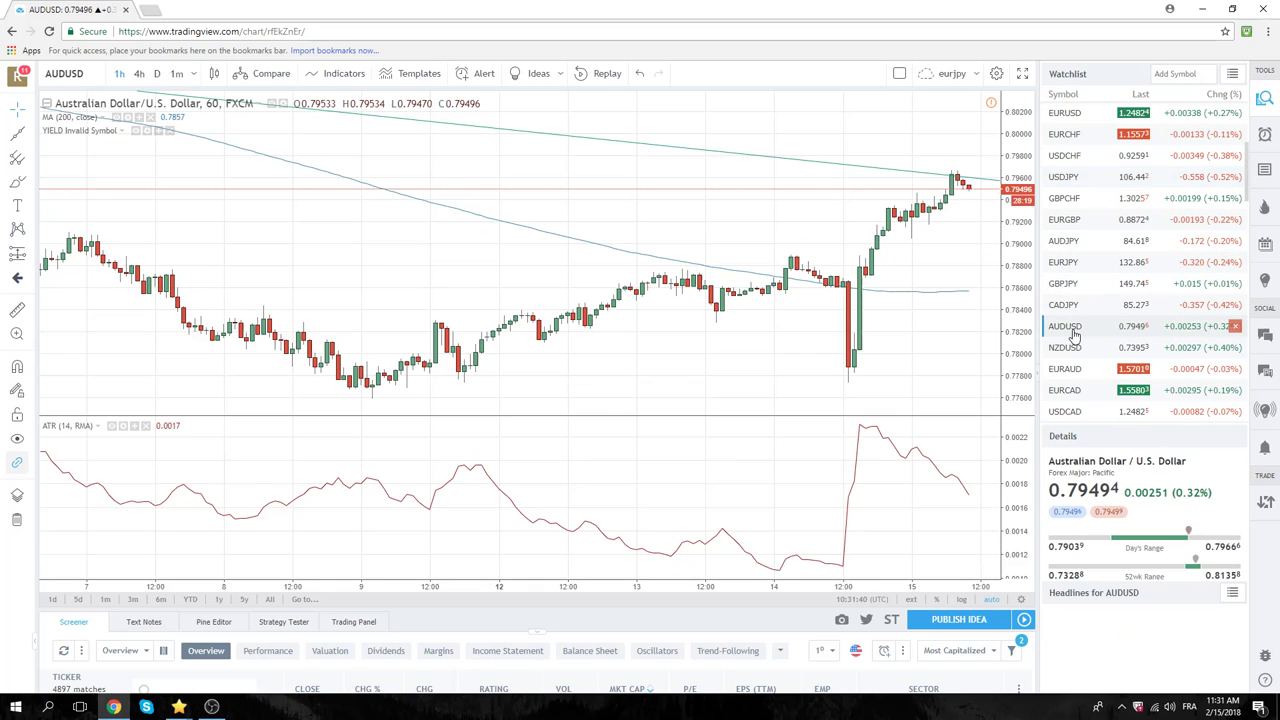
{"action": "left_click", "coordinate": [139, 74]}
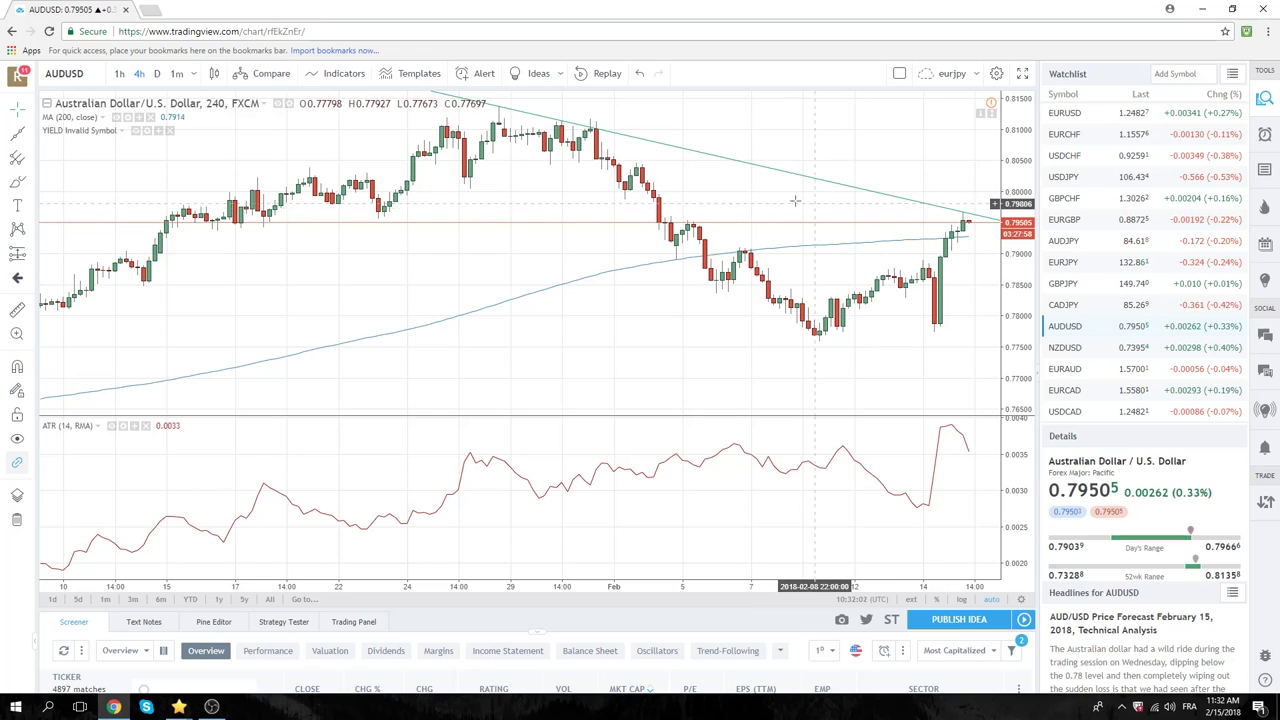
{"action": "left_click", "coordinate": [1073, 347]}
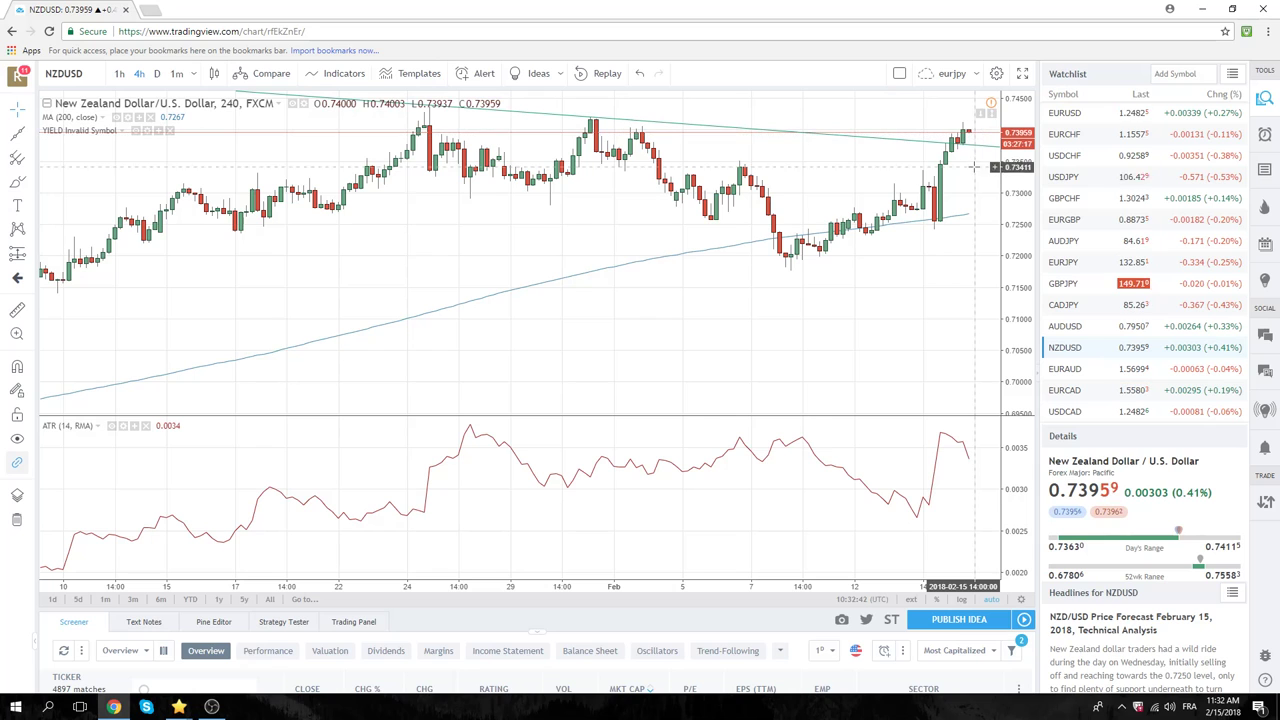
Put NZDUSD on the daily timeframe, then switch to EURJPY
{"action": "left_click", "coordinate": [156, 73]}
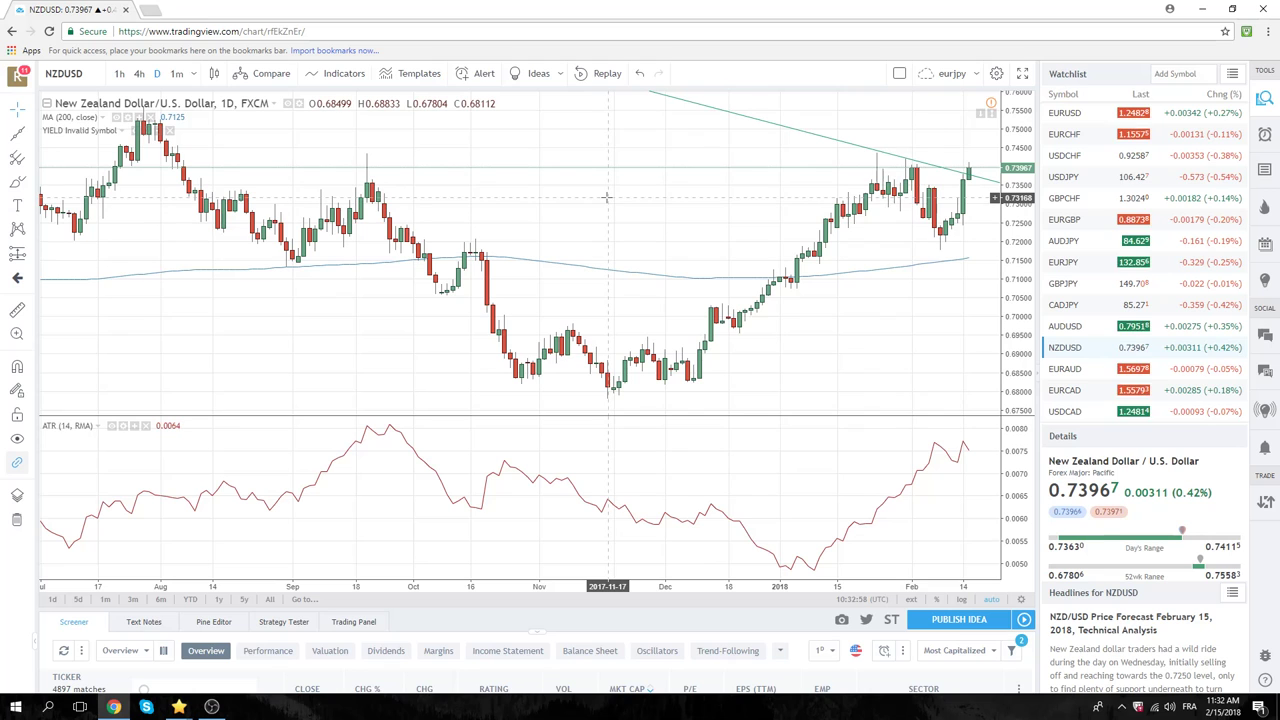
{"action": "left_click", "coordinate": [1066, 265]}
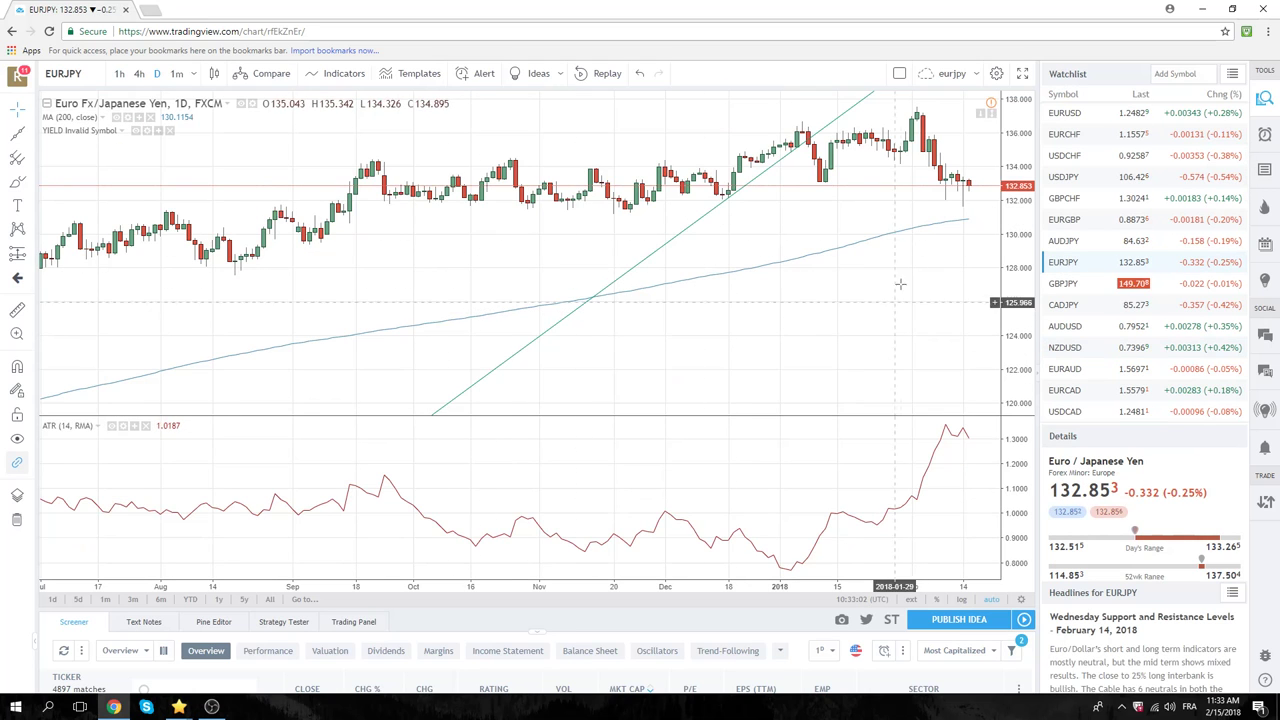
Select GBPJPY in the watchlist to show its daily chart
{"action": "left_click", "coordinate": [1058, 285]}
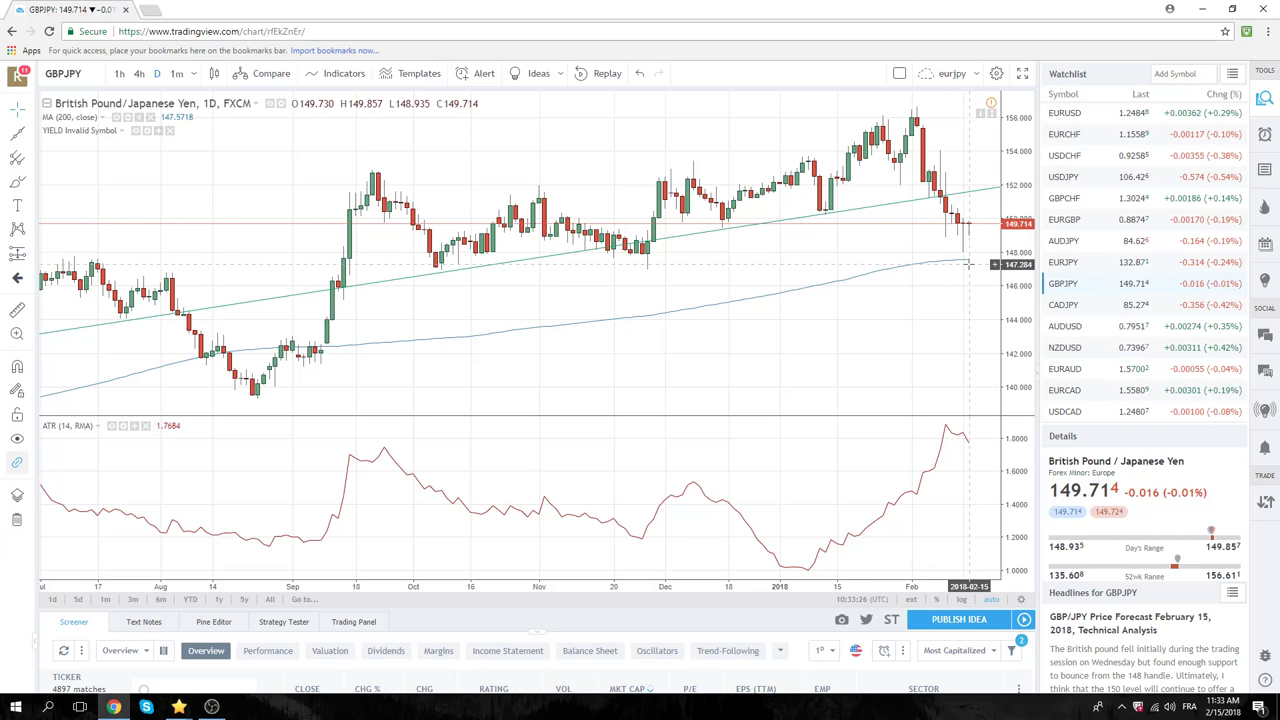
Pick AUDJPY in the watchlist to replace GBPJPY on the daily chart
{"action": "left_click", "coordinate": [1070, 243]}
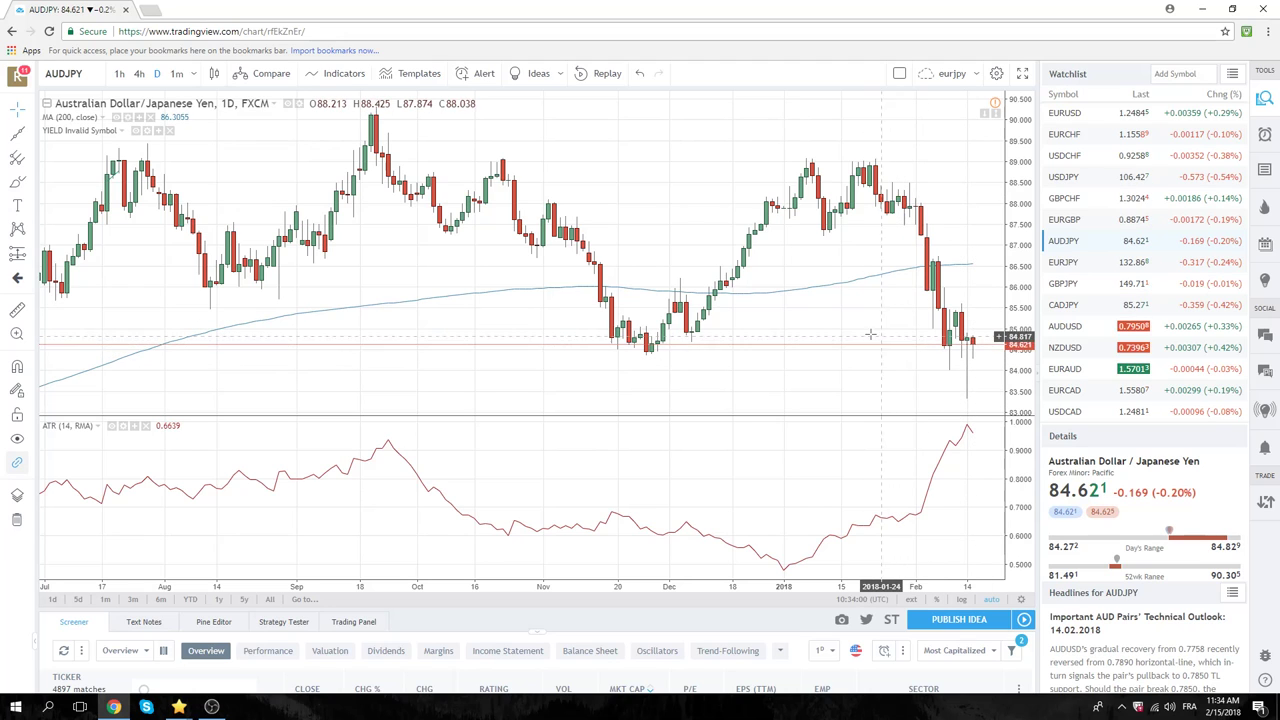
Return to the top of the watchlist and load ES1! S&P 500 E-mini futures on the daily chart
{"action": "scroll", "coordinate": [1069, 267], "scroll_direction": "down", "scroll_amount": 2}
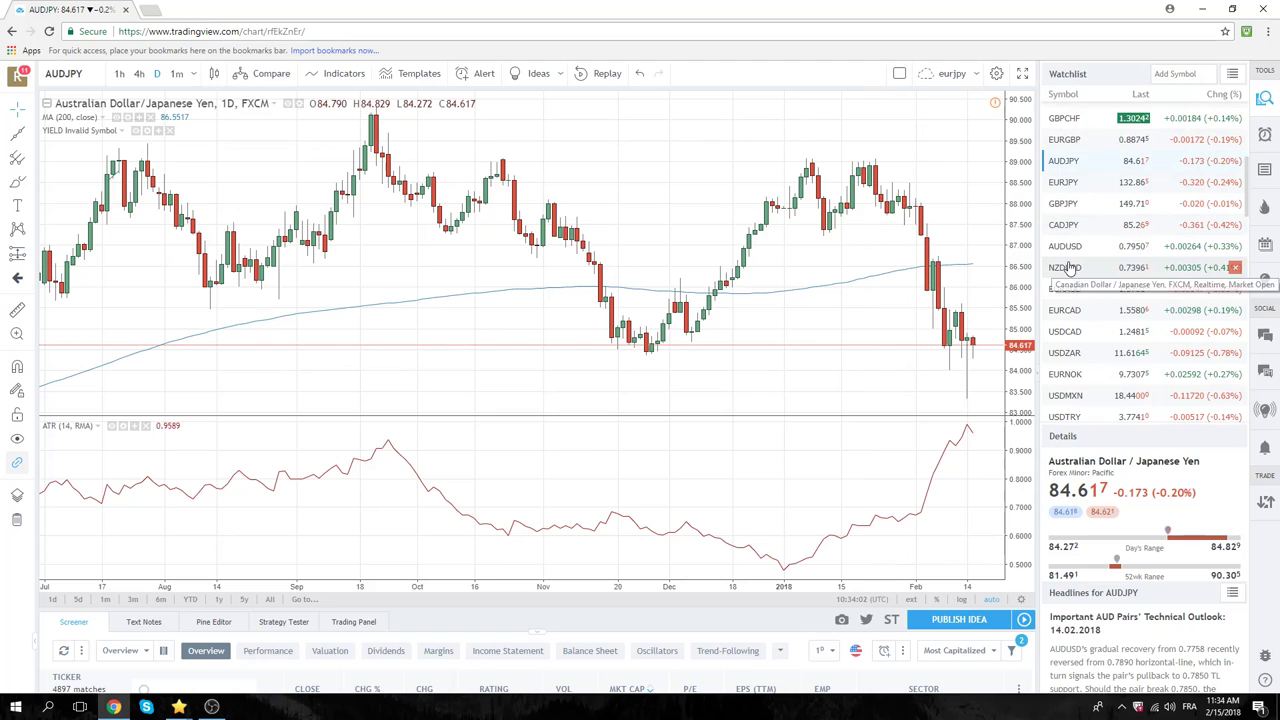
{"action": "scroll", "coordinate": [1069, 267], "scroll_direction": "down", "scroll_amount": 1}
{"action": "scroll", "coordinate": [1069, 267], "scroll_direction": "down", "scroll_amount": 1}
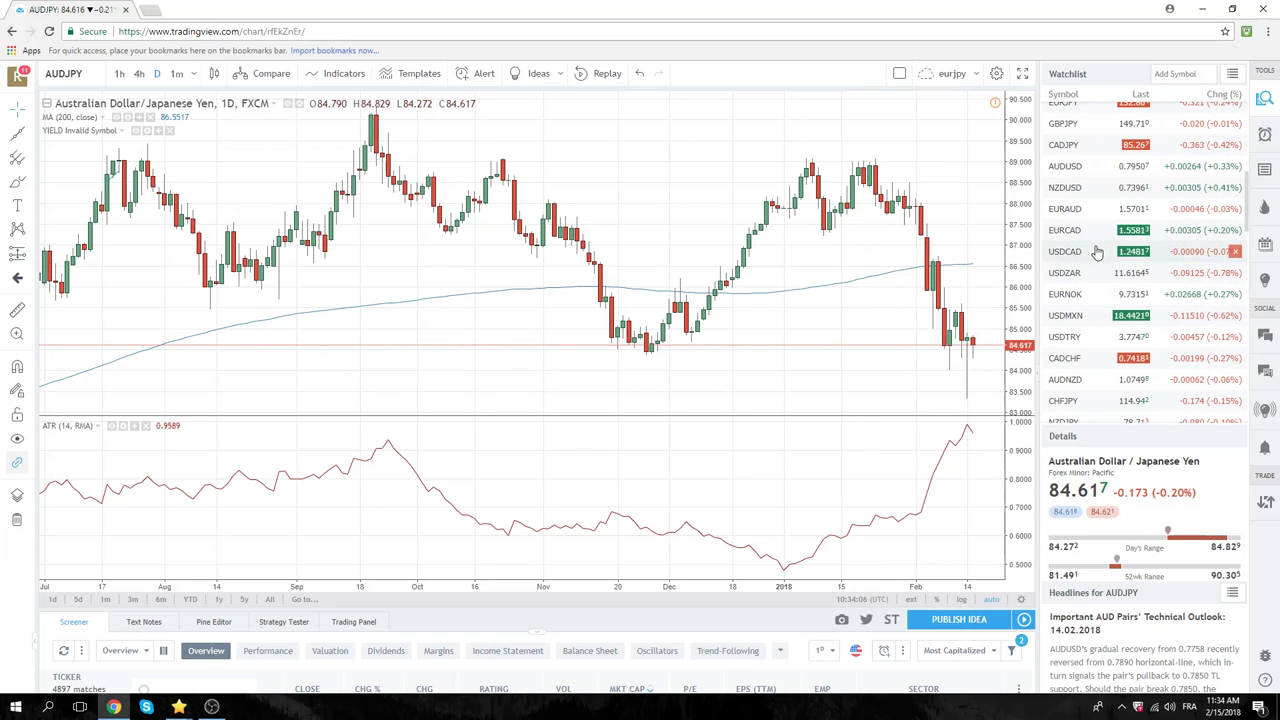
{"action": "scroll", "coordinate": [1078, 245], "scroll_direction": "up", "scroll_amount": 3}
{"action": "scroll", "coordinate": [1080, 235], "scroll_direction": "up", "scroll_amount": 2}
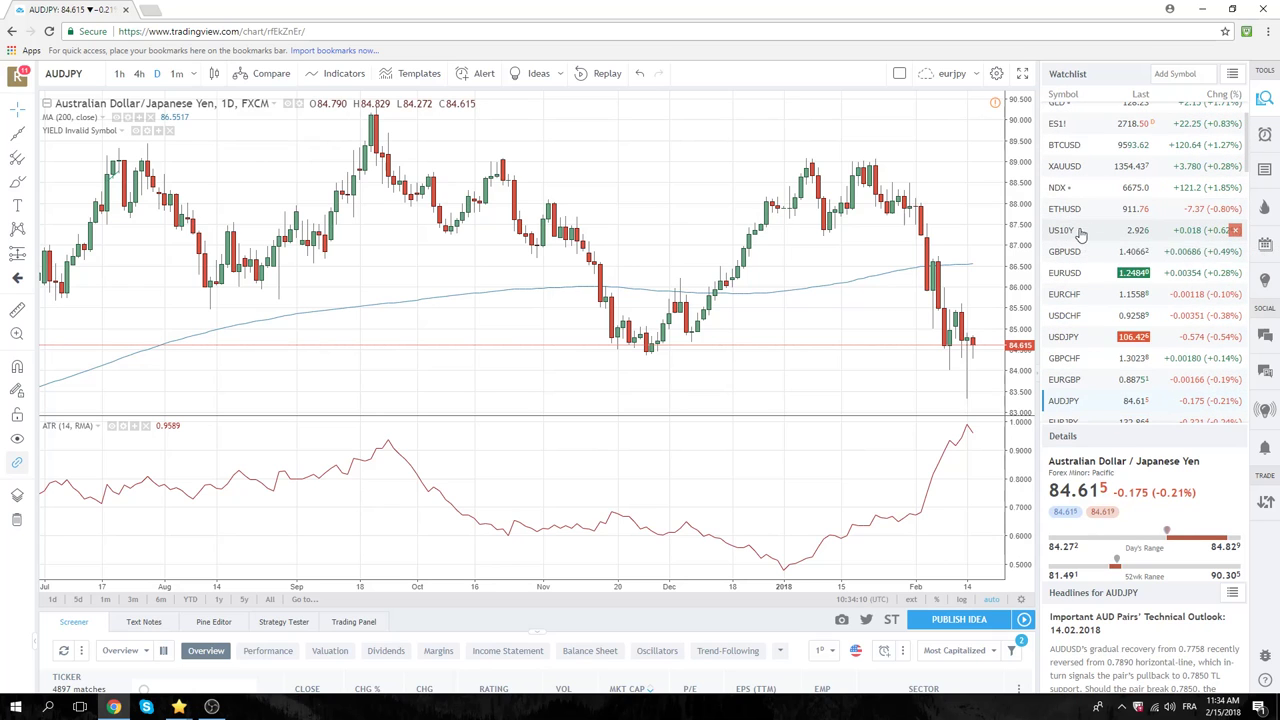
{"action": "scroll", "coordinate": [1068, 133], "scroll_direction": "up", "scroll_amount": 1}
{"action": "left_click", "coordinate": [1061, 131]}
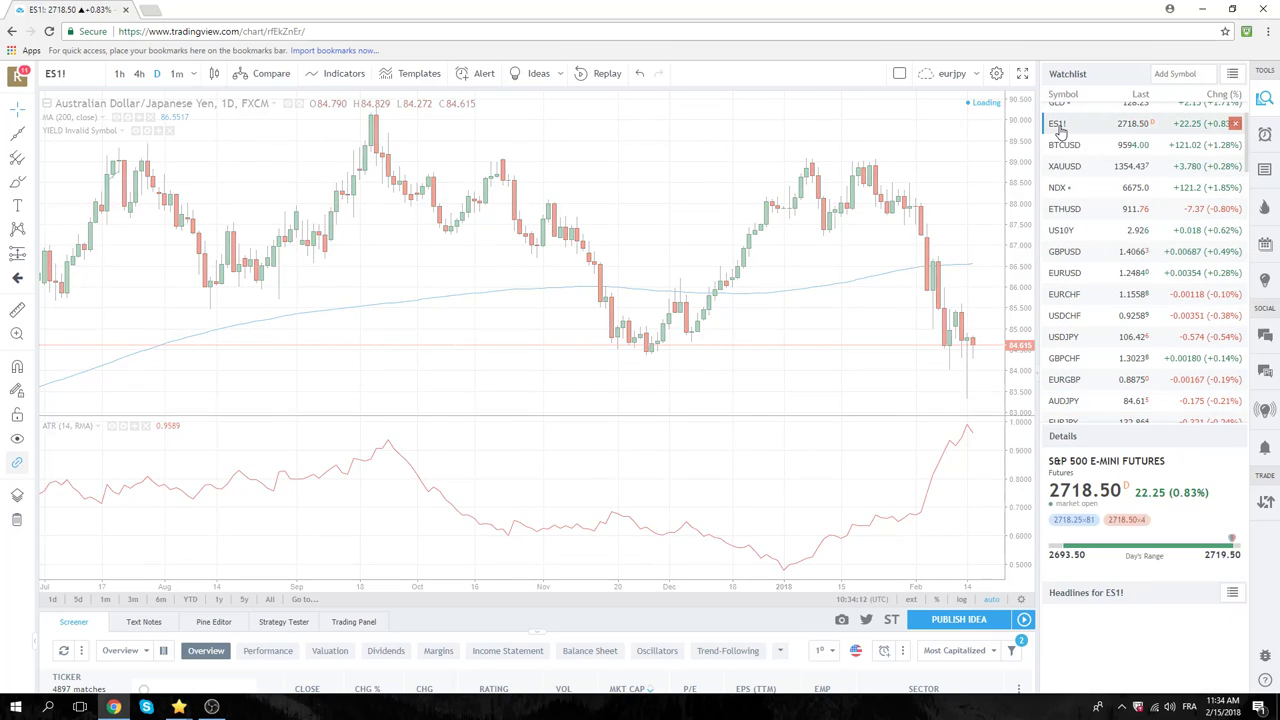